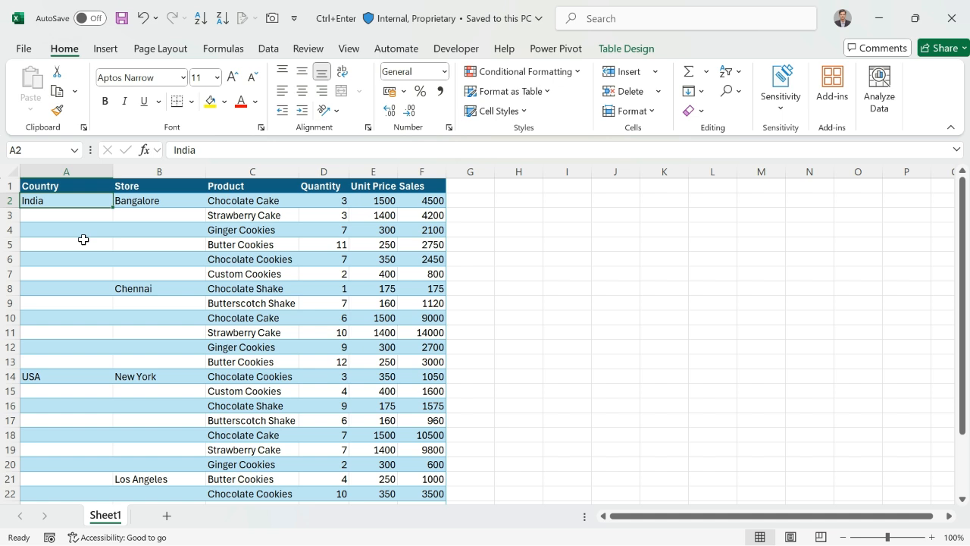
# - Select only the blank cells within the Country and Store columns, A2:B25, using Go To Special
pyautogui.hotkey('shift', 'Right')
pyautogui.hotkey('ctrl', 'shift', 'Down')
pyautogui.hotkey('ctrl', 'shift', 'Down')
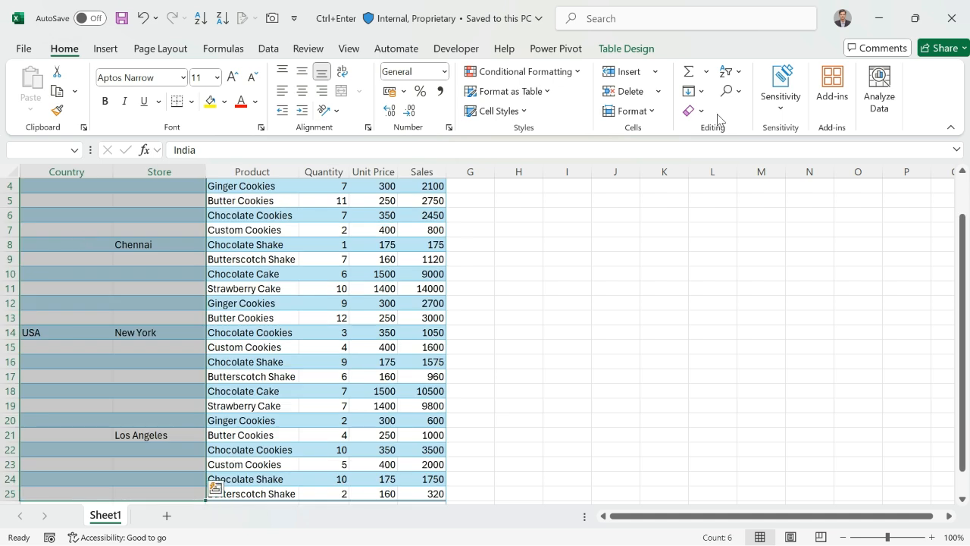
pyautogui.click(729, 91)
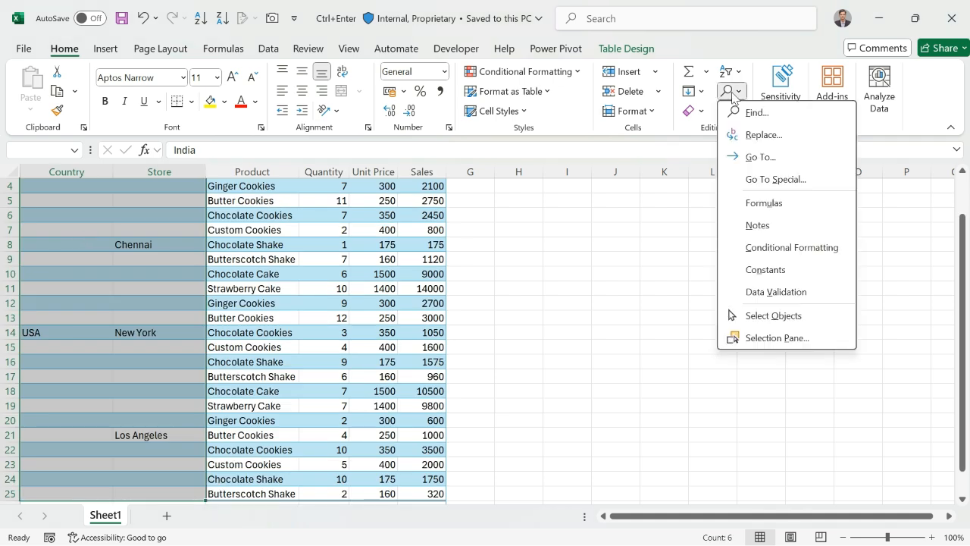
pyautogui.click(775, 179)
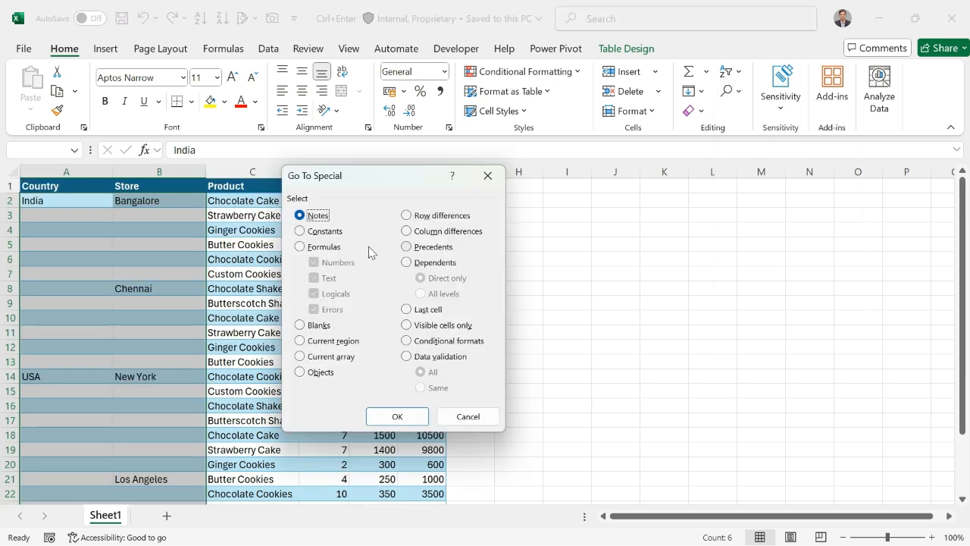
pyautogui.click(301, 325)
pyautogui.click(400, 417)
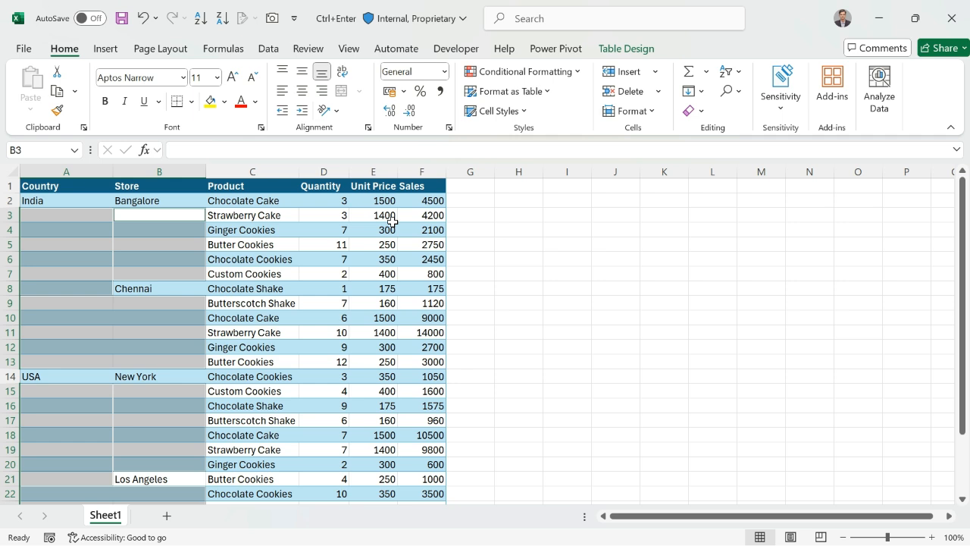
# - Fill all selected blank cells at once with a relative reference to the cell above, entering =B2 in B3
pyautogui.write('=')
pyautogui.press('Up')
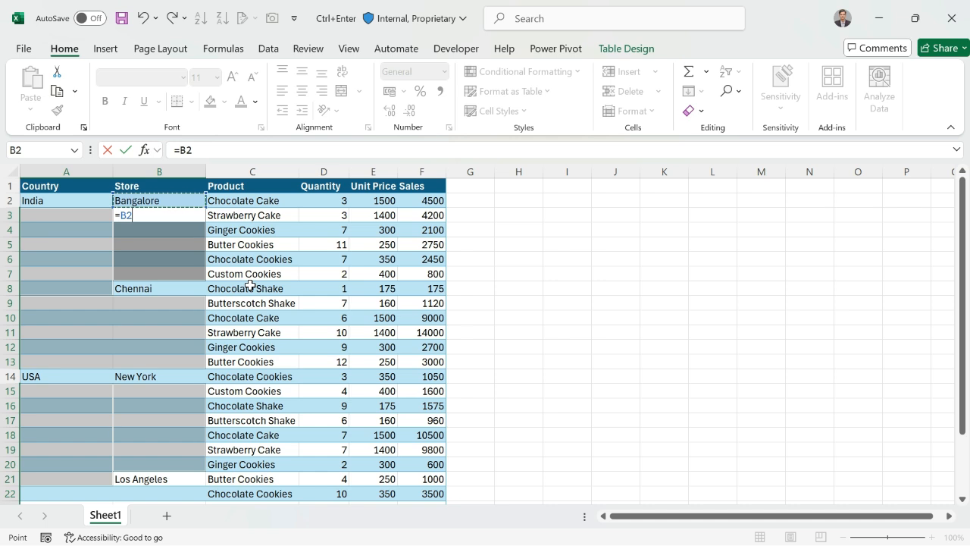
pyautogui.hotkey('ctrl', 'Return')
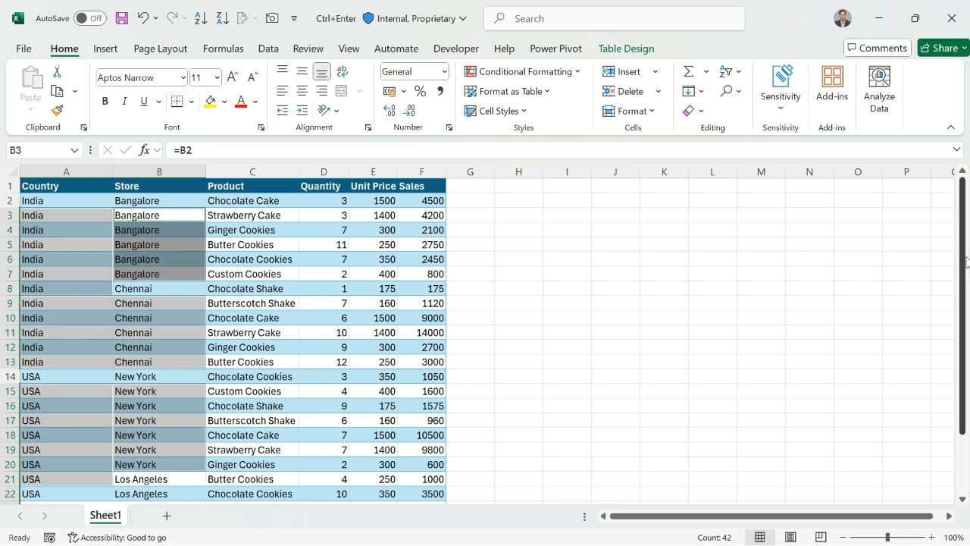
pyautogui.moveTo(967, 261)
pyautogui.mouseDown()
pyautogui.moveTo(966, 313)
pyautogui.moveTo(968, 261)
pyautogui.mouseUp()
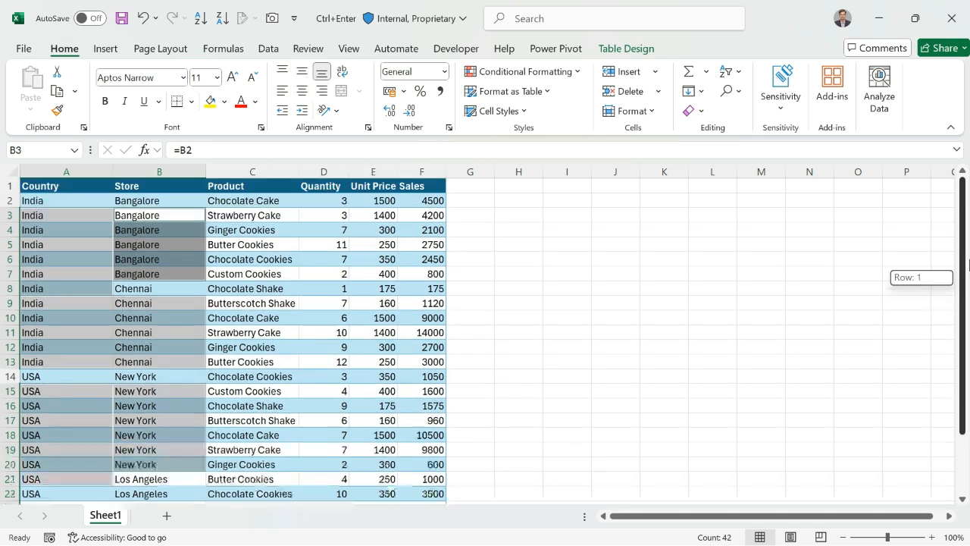
pyautogui.click(85, 225)
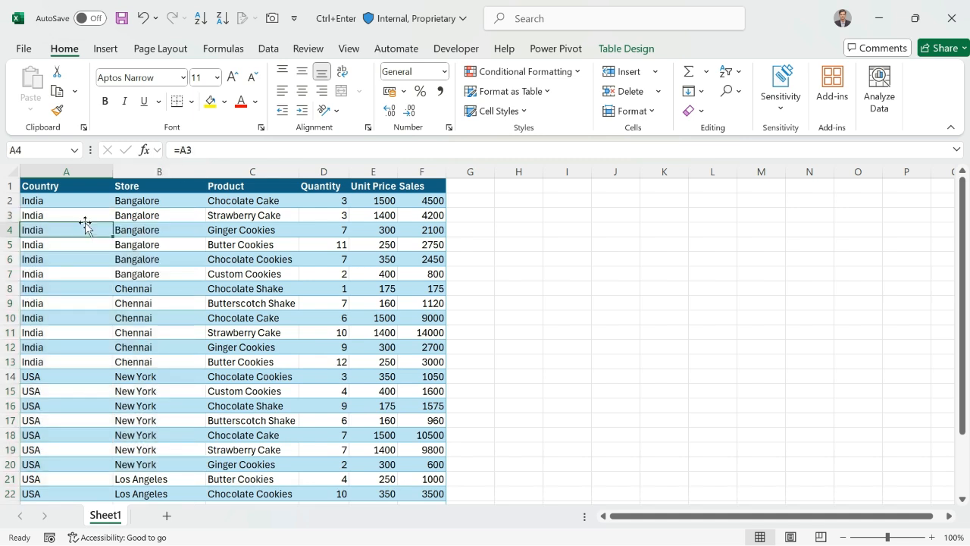
# - Enter =UNIQUE(Table1[Store]) in H2 to list the distinct stores
pyautogui.click(522, 205)
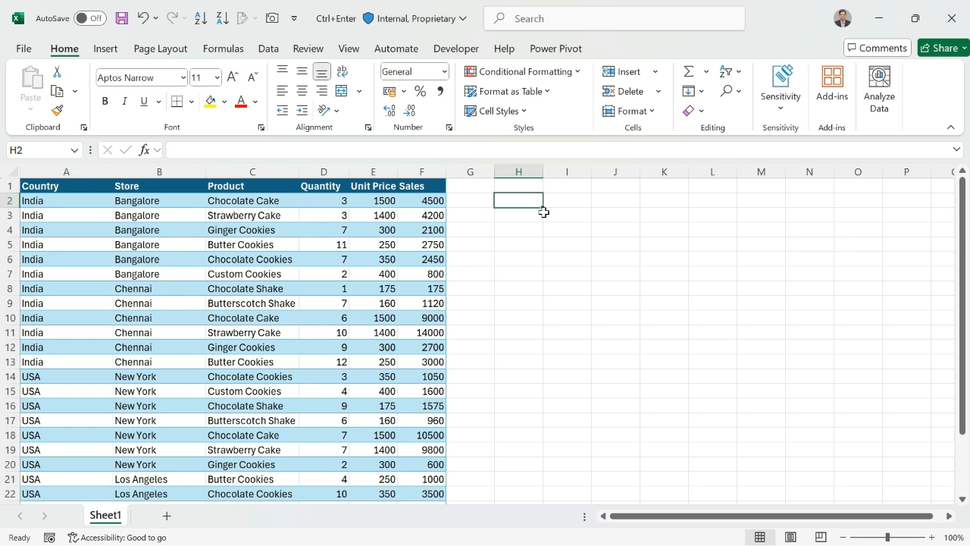
pyautogui.write('=un')
pyautogui.press('Down')
pyautogui.press('Down')
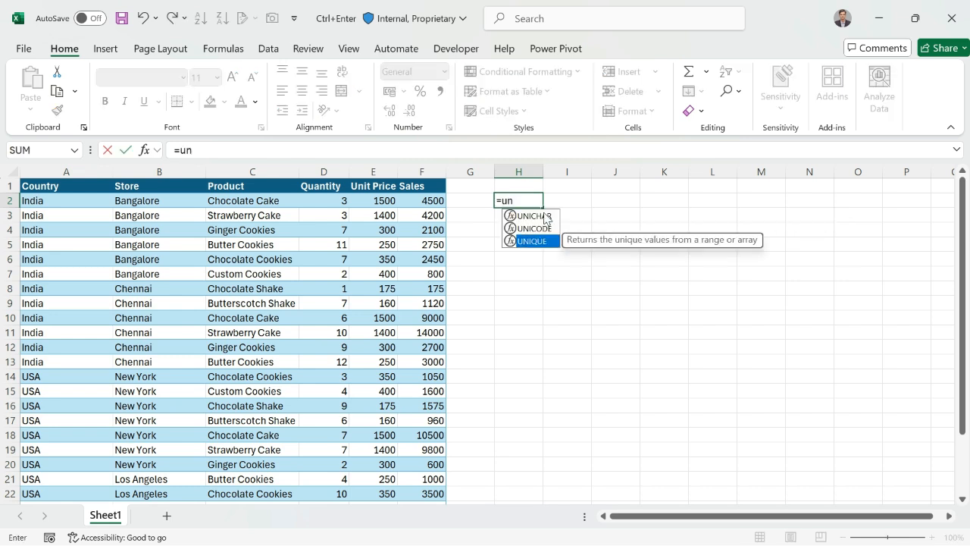
pyautogui.press('Tab')
pyautogui.press('Left')
pyautogui.press('Left')
pyautogui.press('Left')
pyautogui.press('Left')
pyautogui.press('Left')
pyautogui.press('Left')
pyautogui.hotkey('ctrl', 'shift', 'Down')
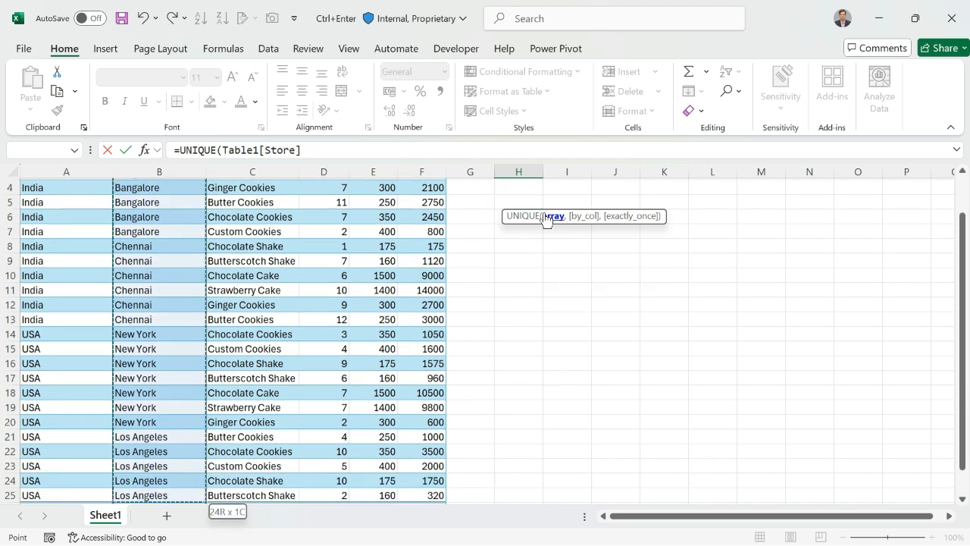
pyautogui.press('Return')
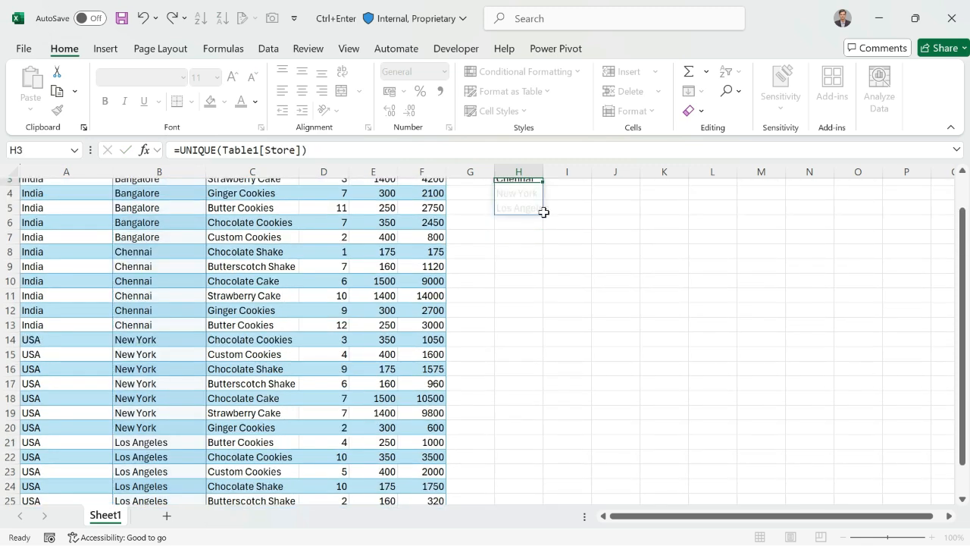
# - Auto-fit the width of column H to the store names, with I2 as the active cell
pyautogui.press('Up')
pyautogui.press('Up')
pyautogui.press('Down')
pyautogui.press('Right')
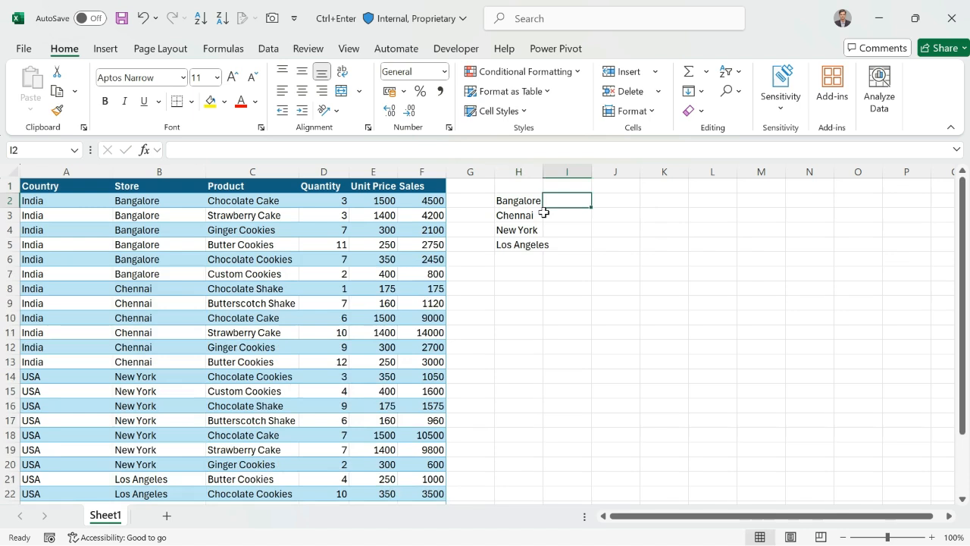
pyautogui.doubleClick(543, 168)
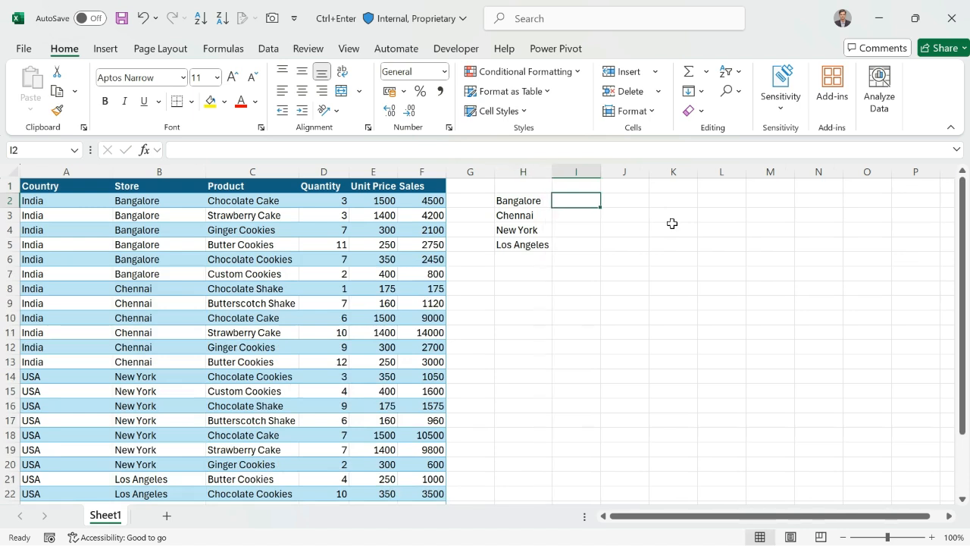
# - Begin a SUMIF formula across I2:I5 with $B$2:$F$25 as its absolute criteria range
pyautogui.hotkey('shift', 'Down')
pyautogui.hotkey('shift', 'Down')
pyautogui.hotkey('shift', 'Down')
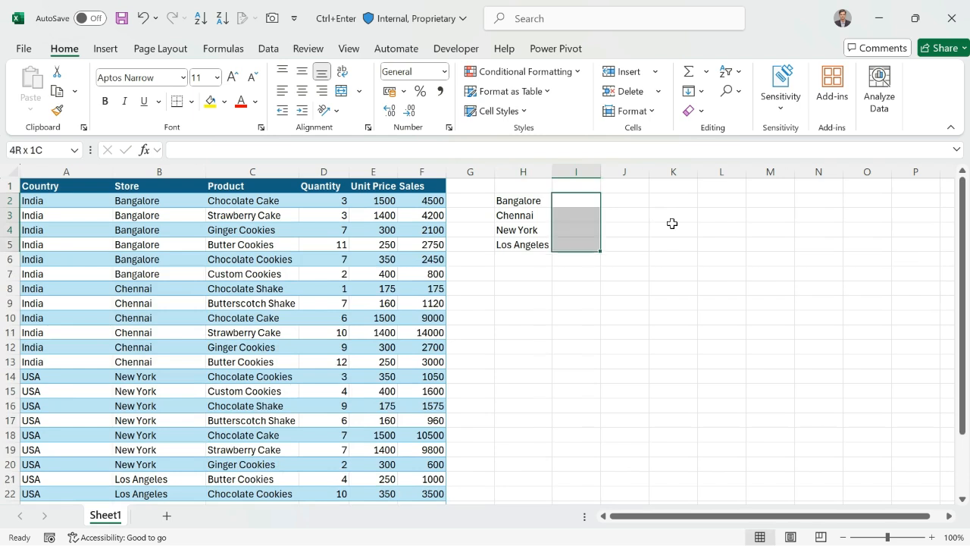
pyautogui.write('=s')
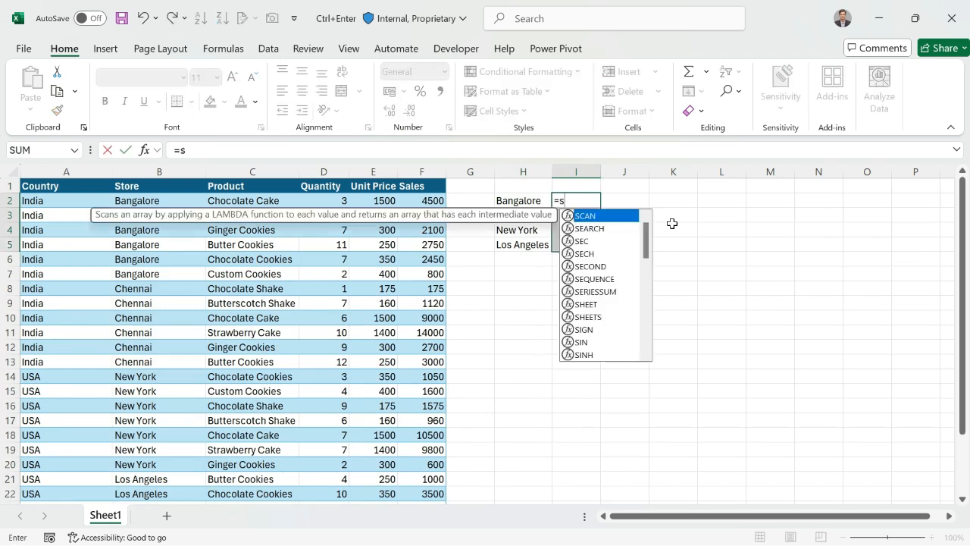
pyautogui.write('um')
pyautogui.press('Down')
pyautogui.press('Tab')
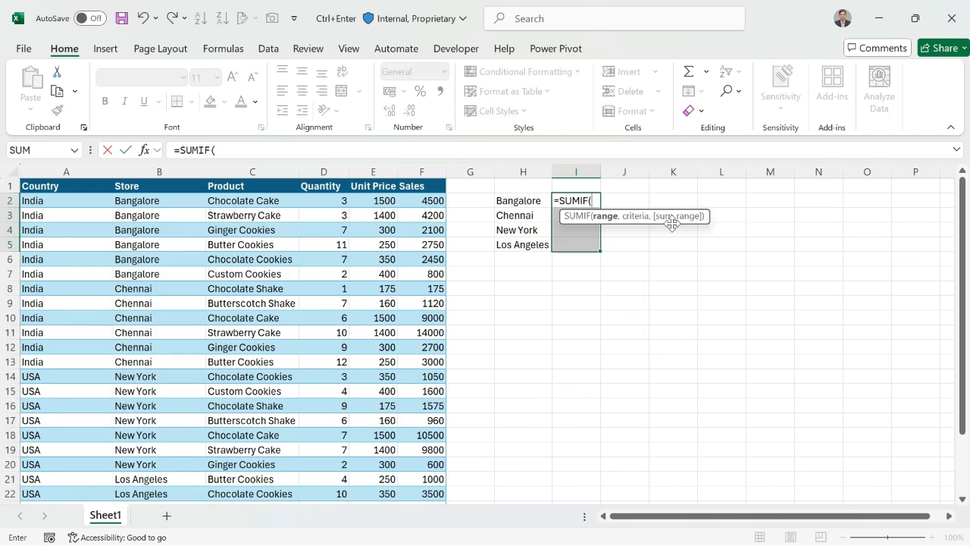
pyautogui.press('Left')
pyautogui.press('Left')
pyautogui.press('Left')
pyautogui.press('Left')
pyautogui.press('Left')
pyautogui.press('Left')
pyautogui.press('Left')
pyautogui.hotkey('shift', 'Right')
pyautogui.hotkey('shift', 'Right')
pyautogui.hotkey('shift', 'Right')
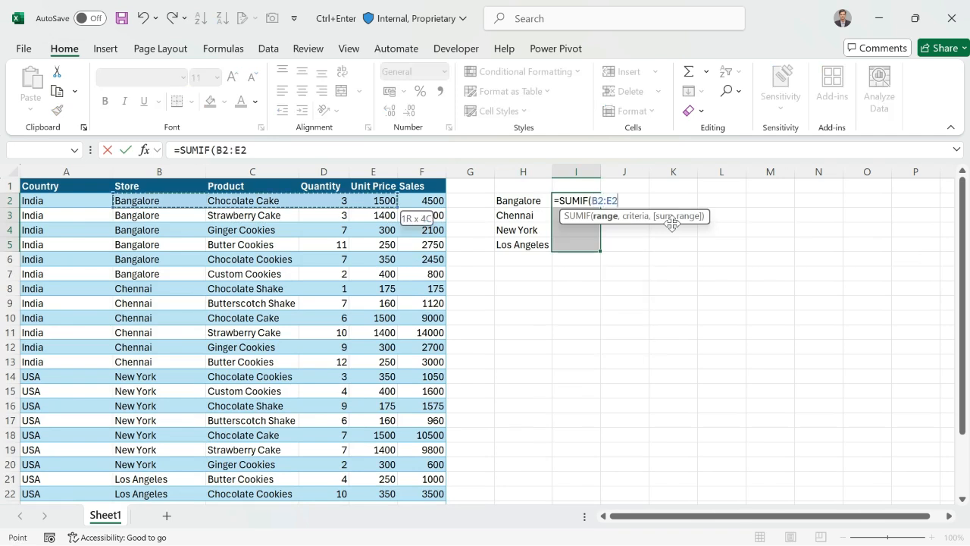
pyautogui.hotkey('shift', 'Right')
pyautogui.hotkey('ctrl', 'shift', 'Down')
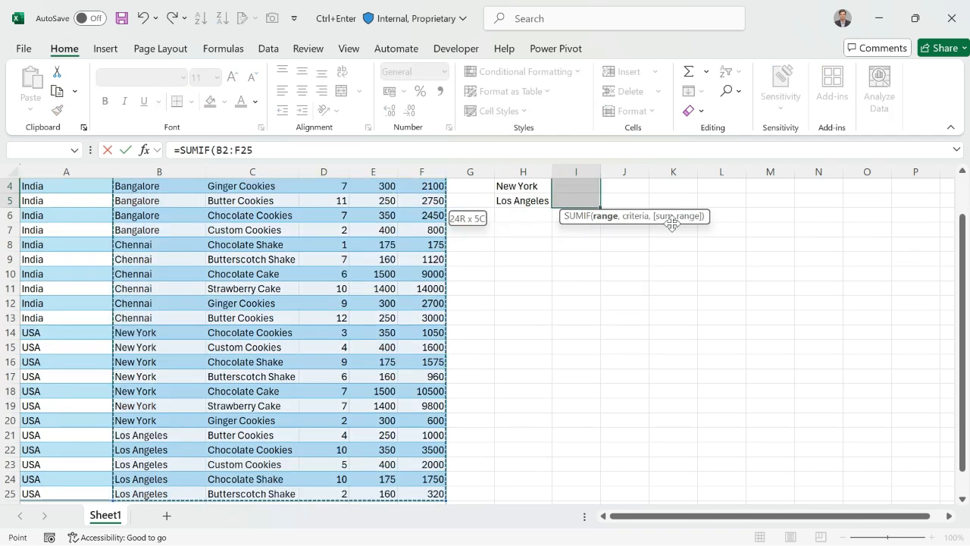
pyautogui.press('F4')
# - Complete the SUMIF with criteria H2 and sum range $F$2:$F$25, entering it in all of I2:I5 at once
pyautogui.write(',')
pyautogui.press('Left')
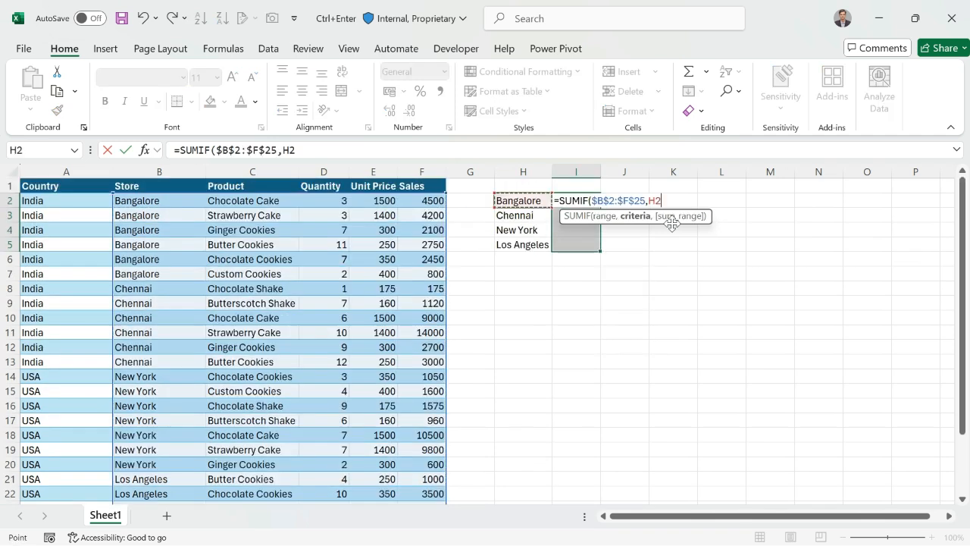
pyautogui.write(',')
pyautogui.press('Left')
pyautogui.press('Left')
pyautogui.press('Left')
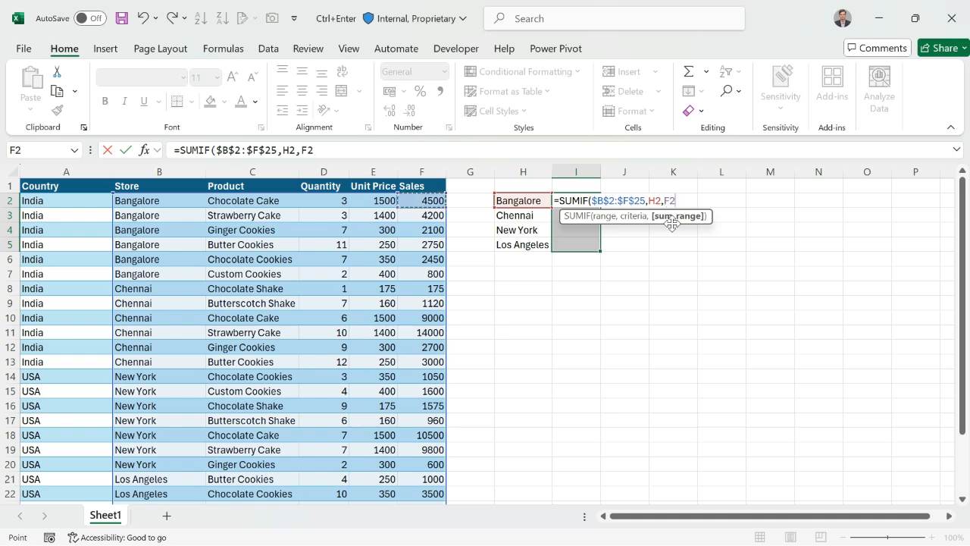
pyautogui.hotkey('ctrl', 'shift', 'Down')
pyautogui.press('F4')
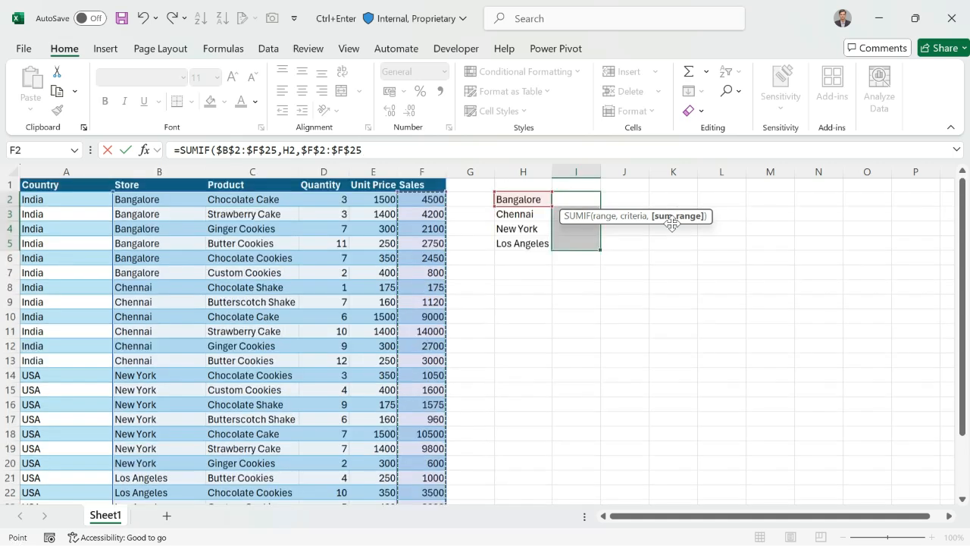
pyautogui.write(')')
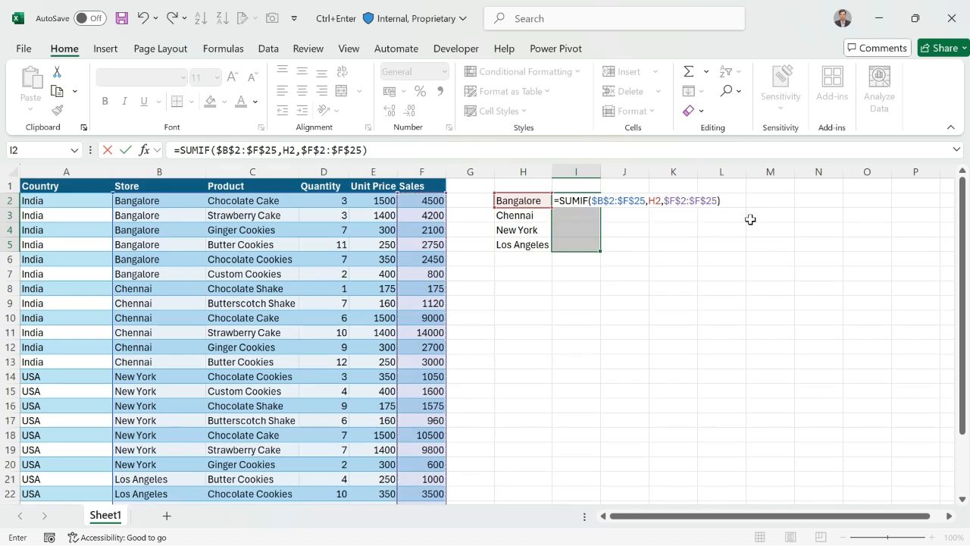
pyautogui.hotkey('ctrl', 'Return')
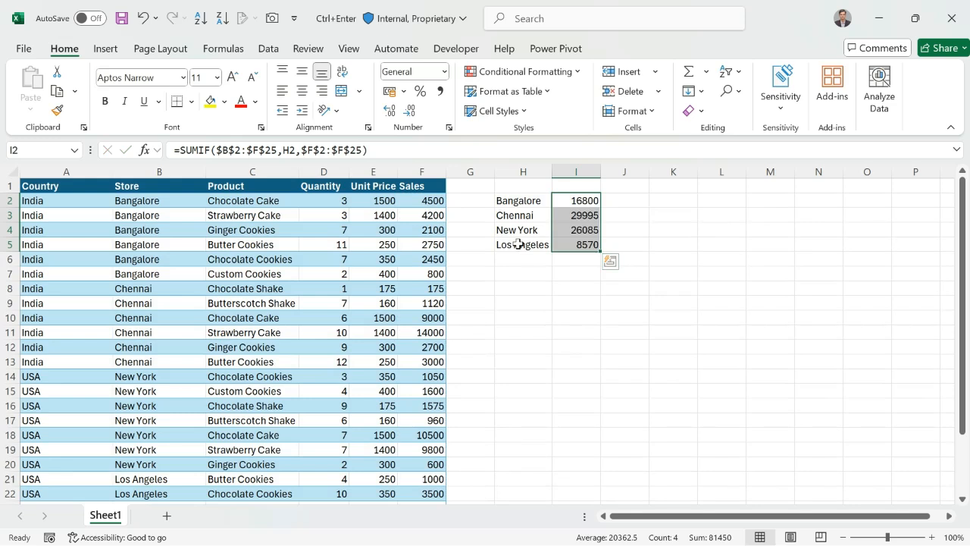
# - Enter the country labels India in H8 and USA in H13
pyautogui.click(507, 290)
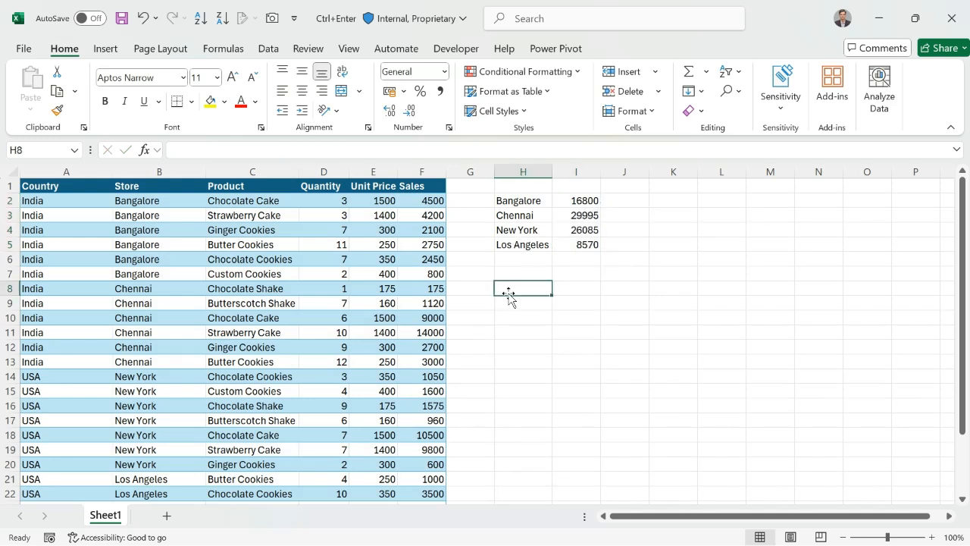
pyautogui.write('India')
pyautogui.press('Return')
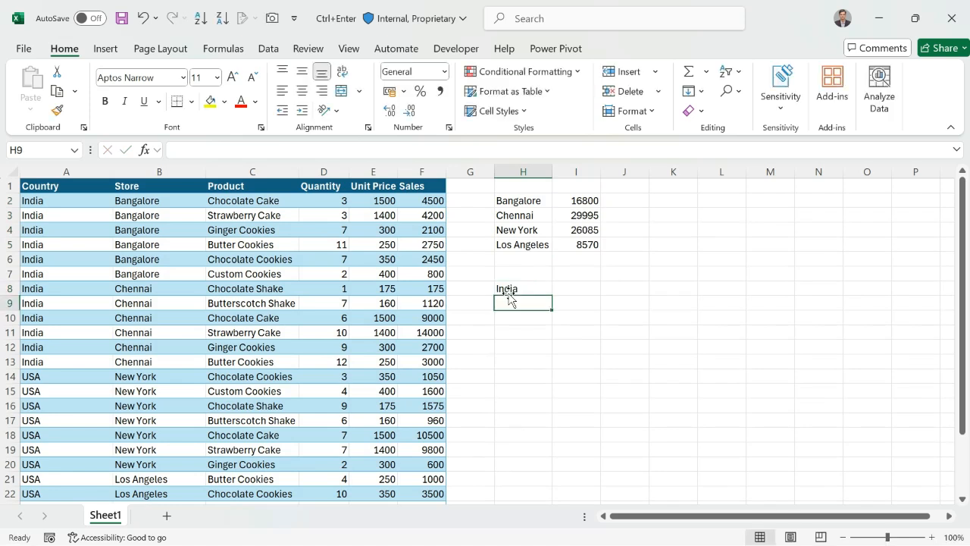
pyautogui.click(534, 362)
pyautogui.write('USA')
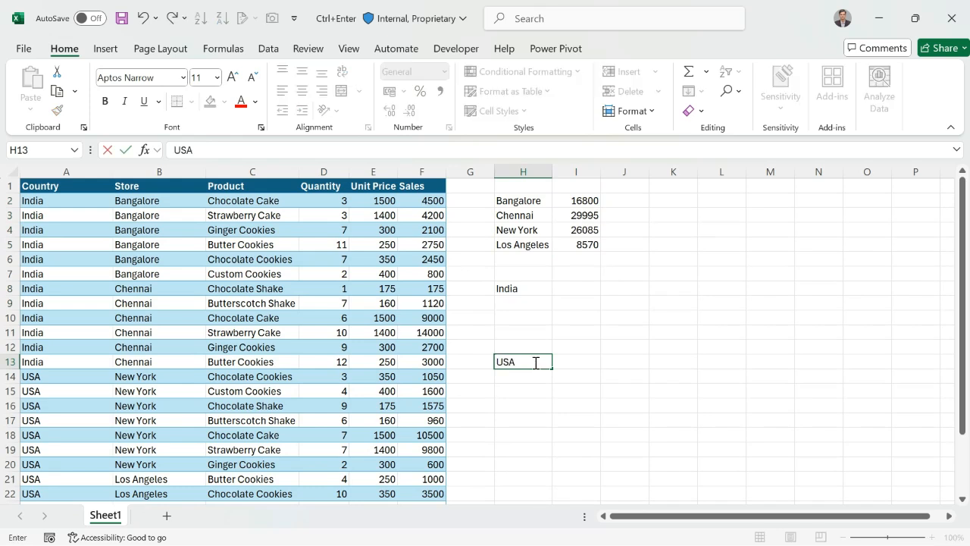
pyautogui.press('Tab')
# - Begin a SUMIF formula for the non-adjacent cells I8 and I13 with $A$2:$F$25 as its absolute criteria range
pyautogui.click(572, 289)
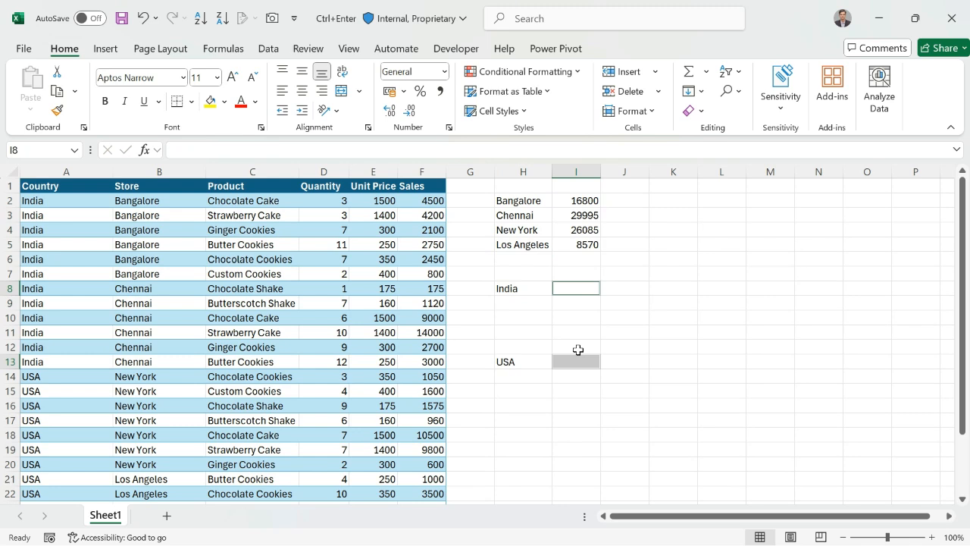
pyautogui.write('=sum')
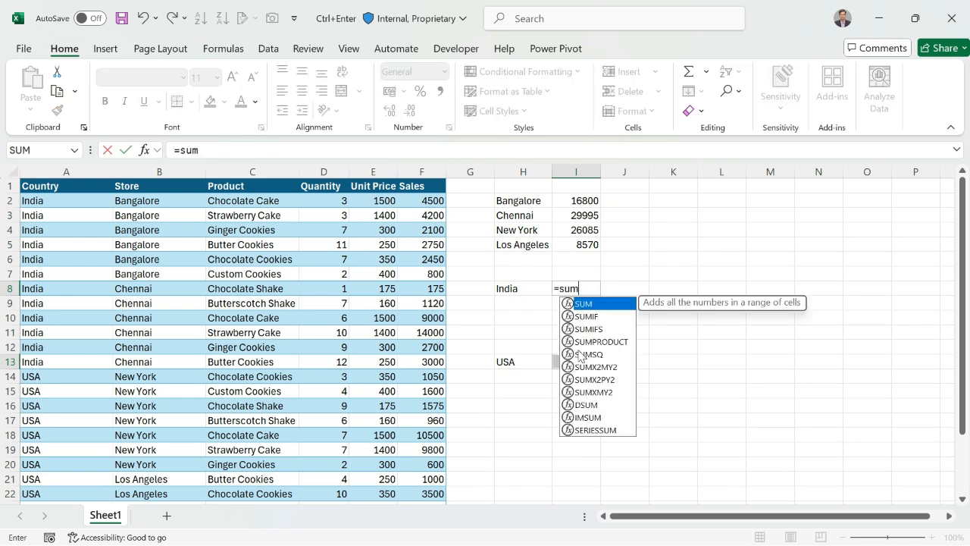
pyautogui.write('if')
pyautogui.press('Tab')
pyautogui.press('Left')
pyautogui.press('Left')
pyautogui.press('Left')
pyautogui.press('Left')
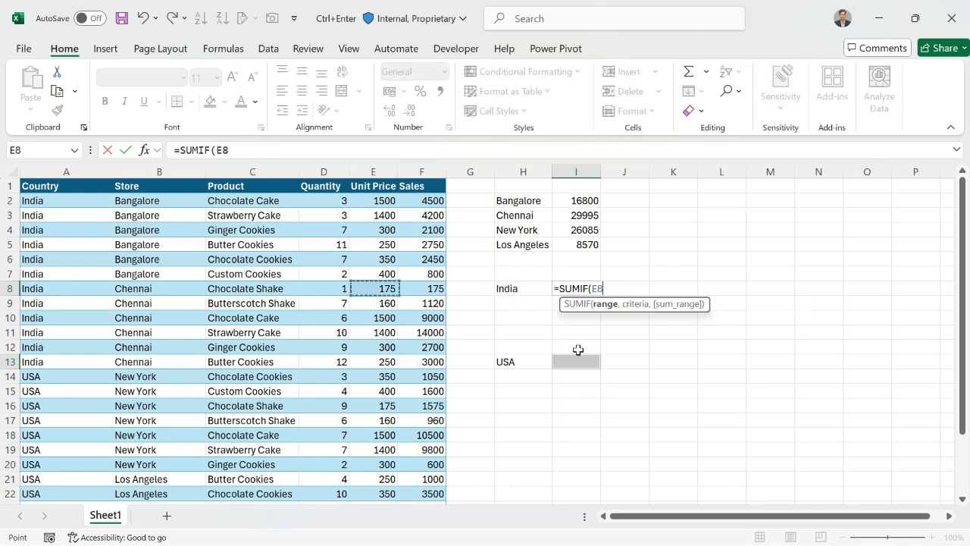
pyautogui.press('Left')
pyautogui.press('Left')
pyautogui.press('Left')
pyautogui.press('Left')
pyautogui.press('Up')
pyautogui.press('Up')
pyautogui.press('Up')
pyautogui.press('Up')
pyautogui.press('Up')
pyautogui.press('Up')
pyautogui.hotkey('ctrl', 'shift', 'Right')
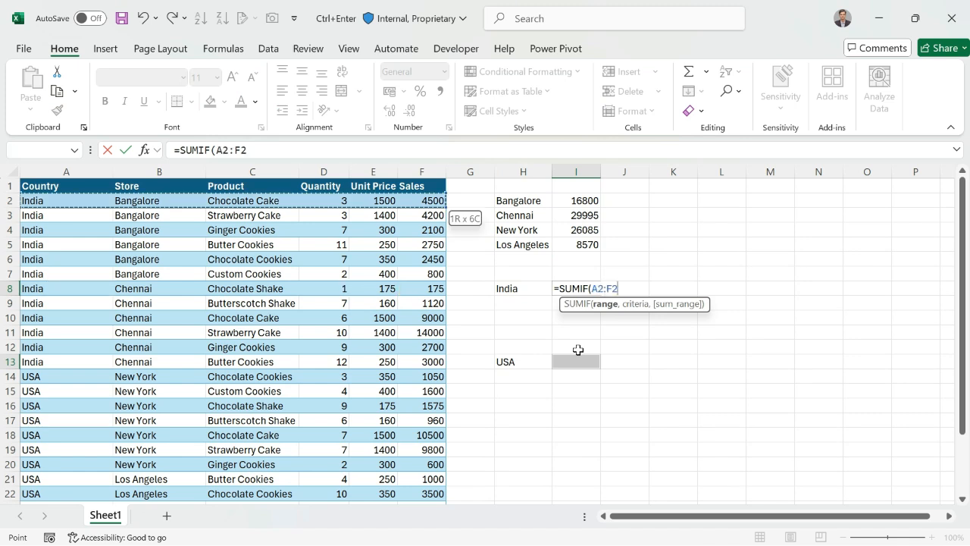
pyautogui.hotkey('ctrl', 'shift', 'Down')
pyautogui.press('F4')
pyautogui.write(',')
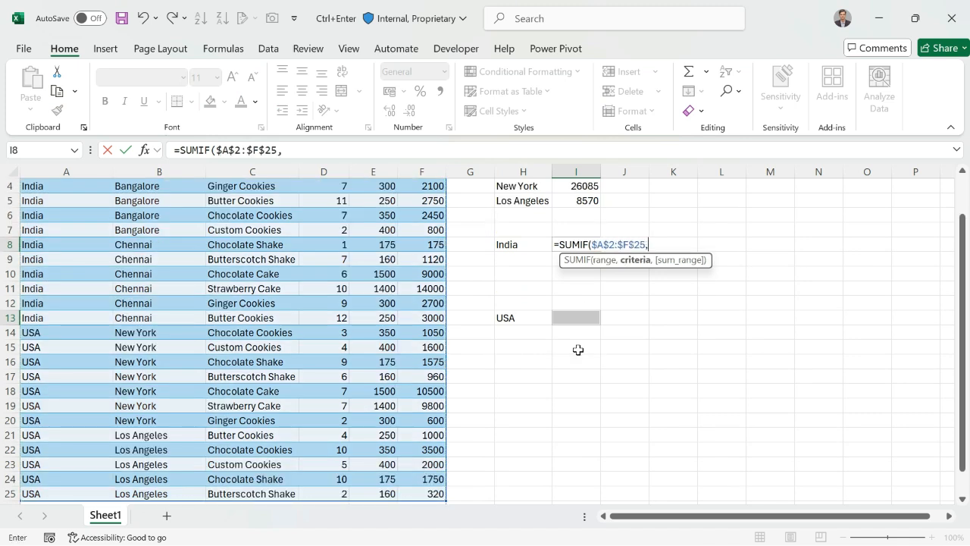
# - Complete the SUMIF with criteria H8 and sum range $F$2:$F$25, entering it in both I8 and I13 at once
pyautogui.press('Left')
pyautogui.write(',')
pyautogui.press('Left')
pyautogui.press('Left')
pyautogui.press('Left')
pyautogui.hotkey('ctrl', 'Up')
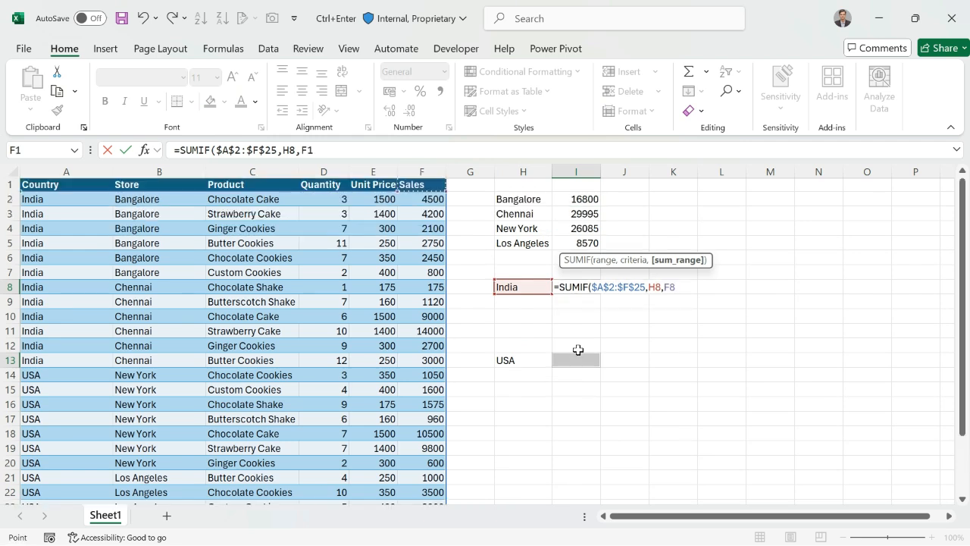
pyautogui.press('Down')
pyautogui.hotkey('ctrl', 'shift', 'Down')
pyautogui.press('F4')
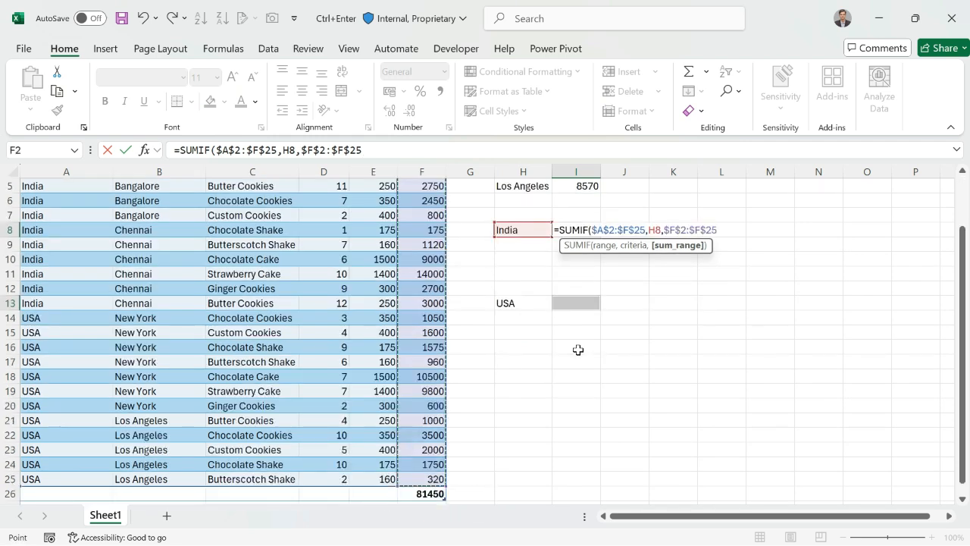
pyautogui.write(')')
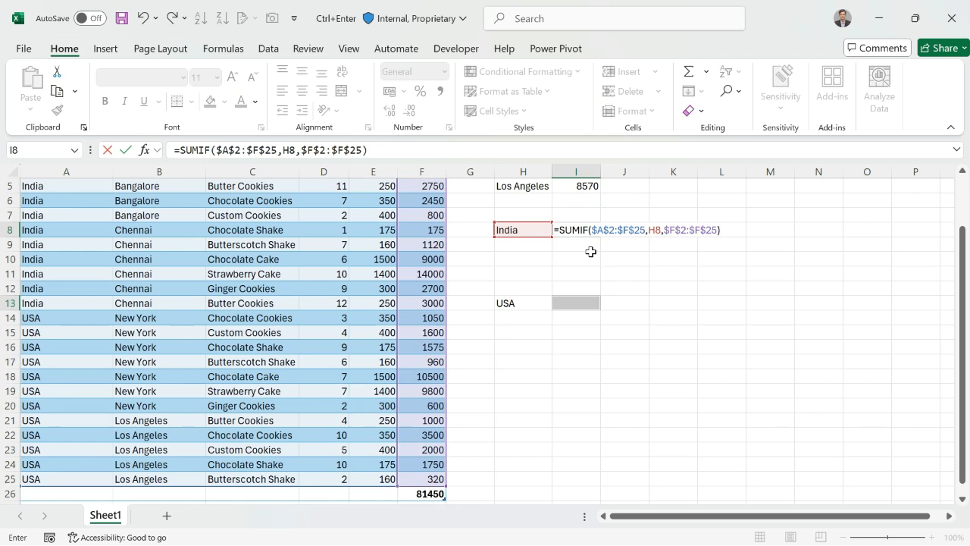
pyautogui.hotkey('ctrl', 'Return')
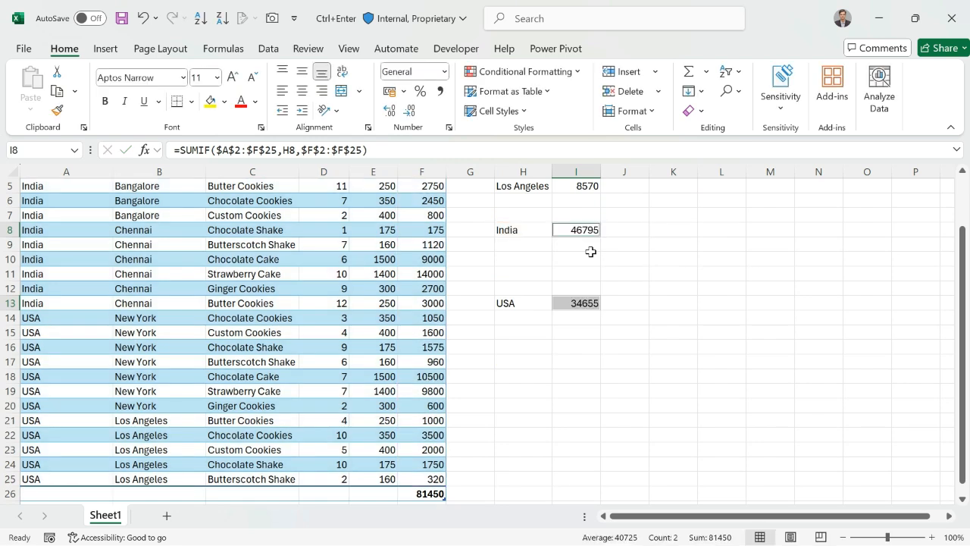
pyautogui.scroll(1, 965, 199)
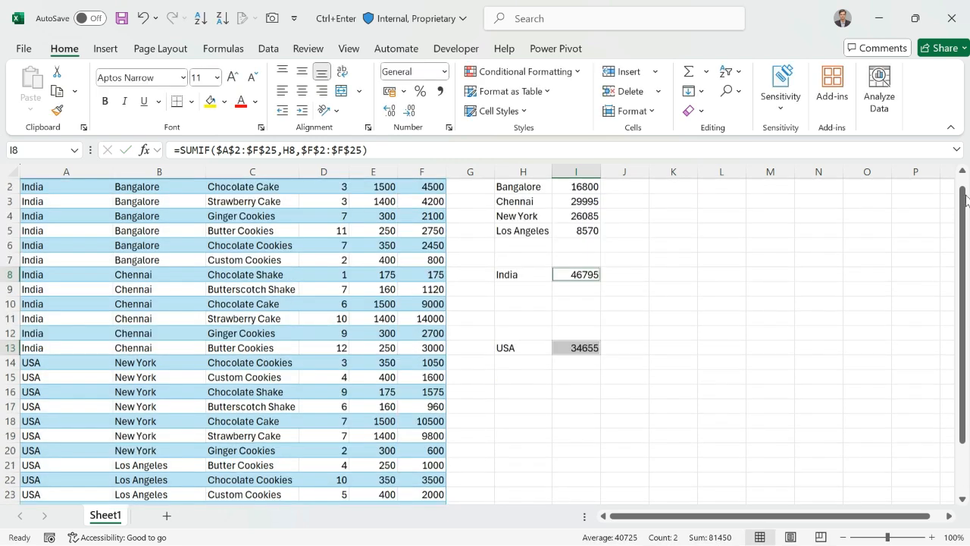
pyautogui.scroll(1, 966, 199)
pyautogui.click(328, 212)
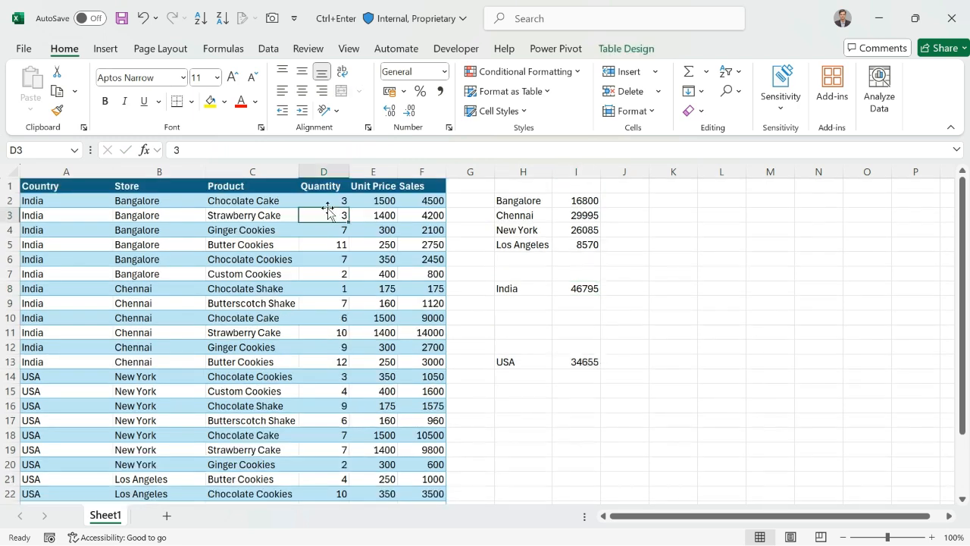